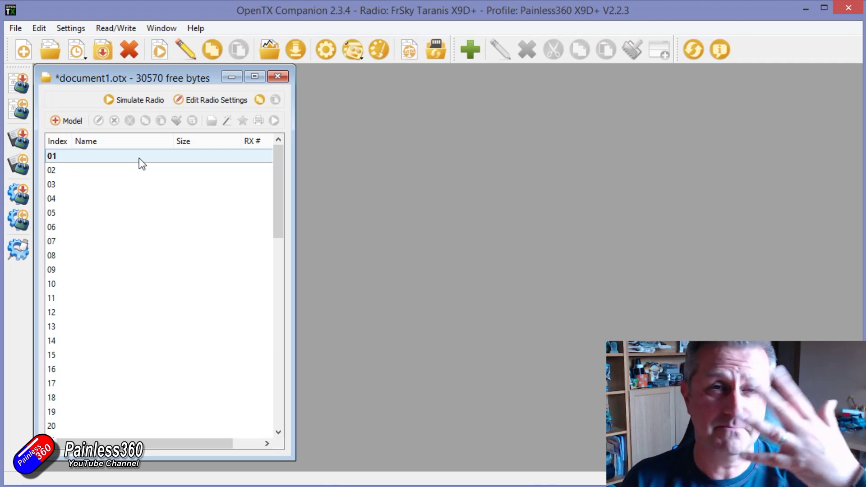
# - Create a new model in slot 01, keeping the name MODEL01, and open it for editing
pyautogui.doubleClick(139, 158)
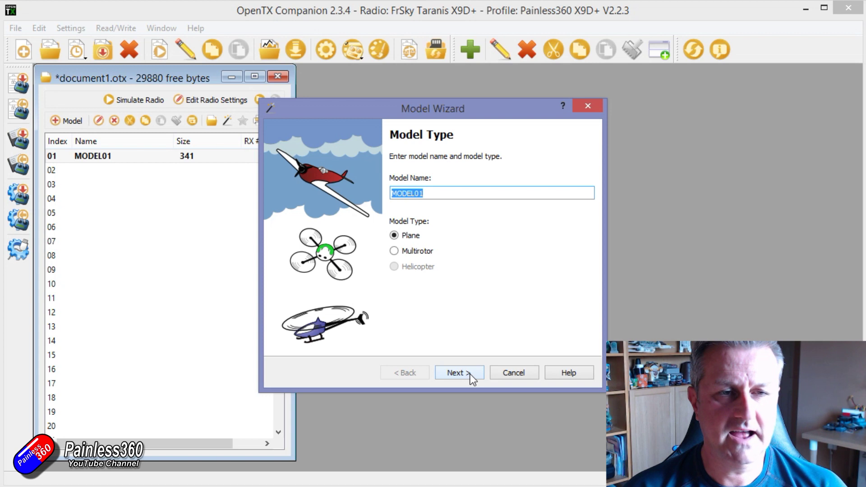
pyautogui.click(470, 374)
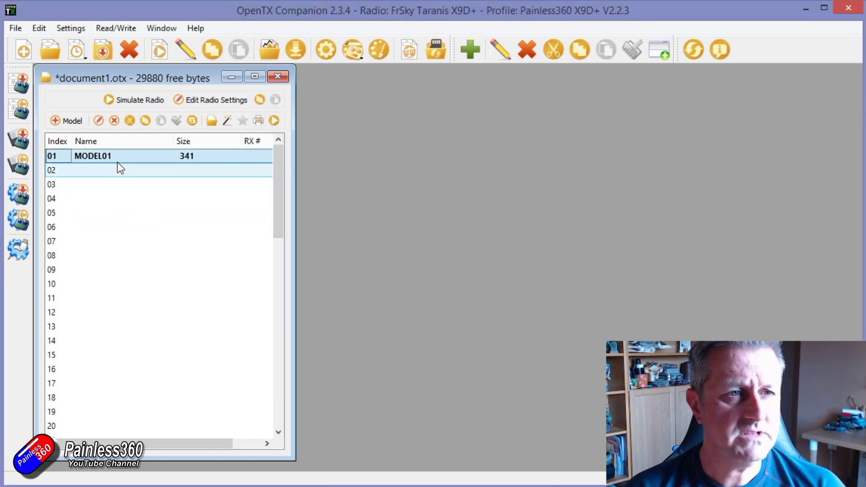
pyautogui.doubleClick(117, 156)
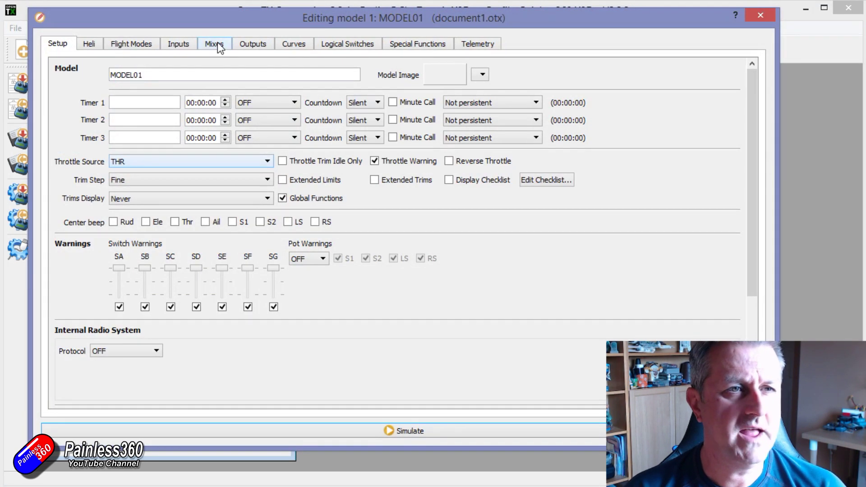
# - Set the curve of the aileron input I4 to Expo with a value of 20
pyautogui.click(186, 44)
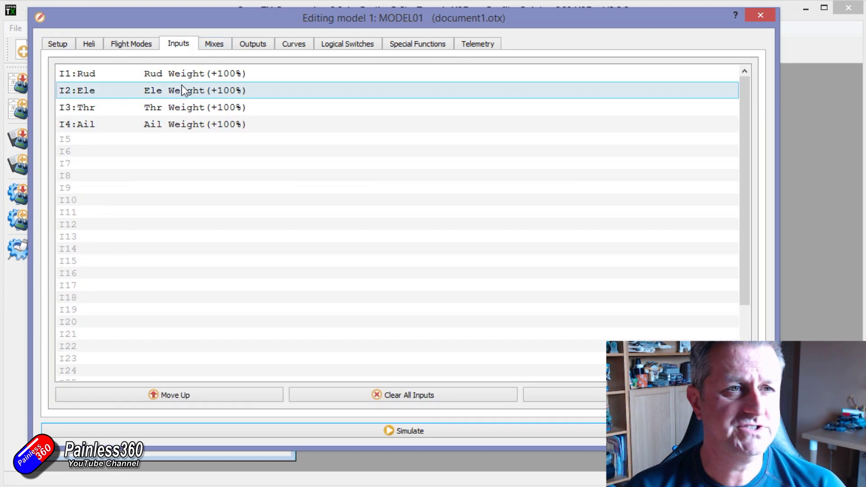
pyautogui.click(212, 43)
pyautogui.click(178, 45)
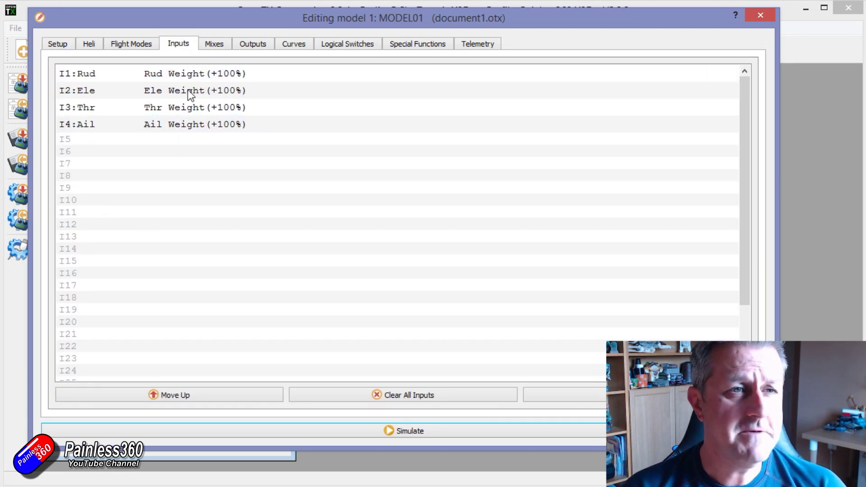
pyautogui.doubleClick(201, 126)
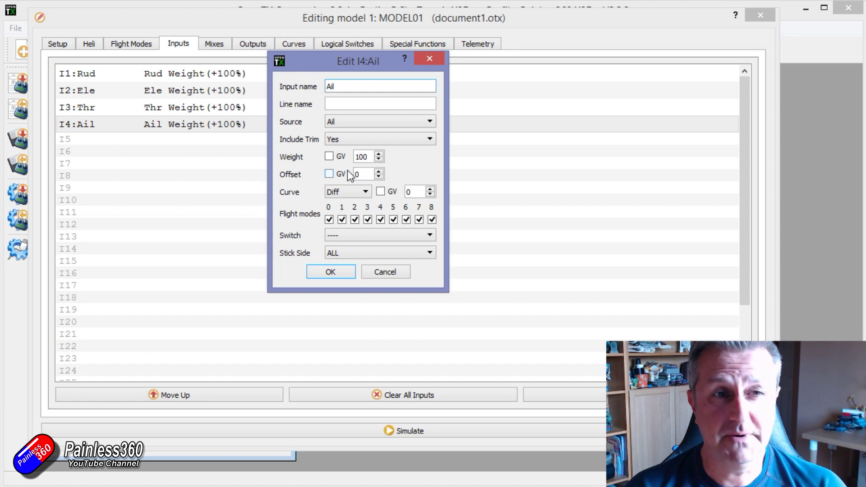
pyautogui.click(356, 192)
pyautogui.click(347, 209)
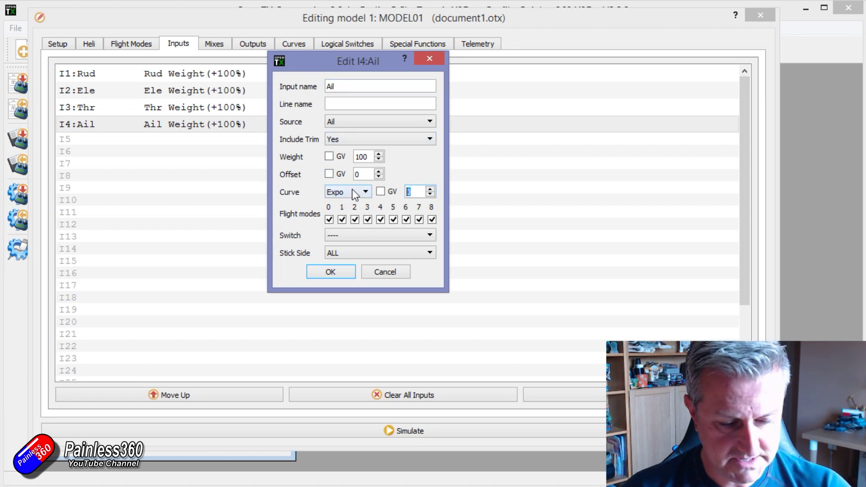
pyautogui.write('20')
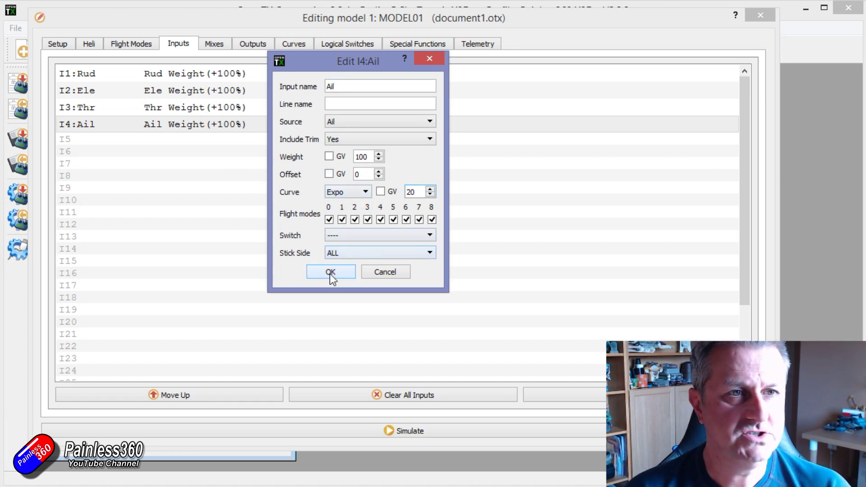
pyautogui.click(331, 272)
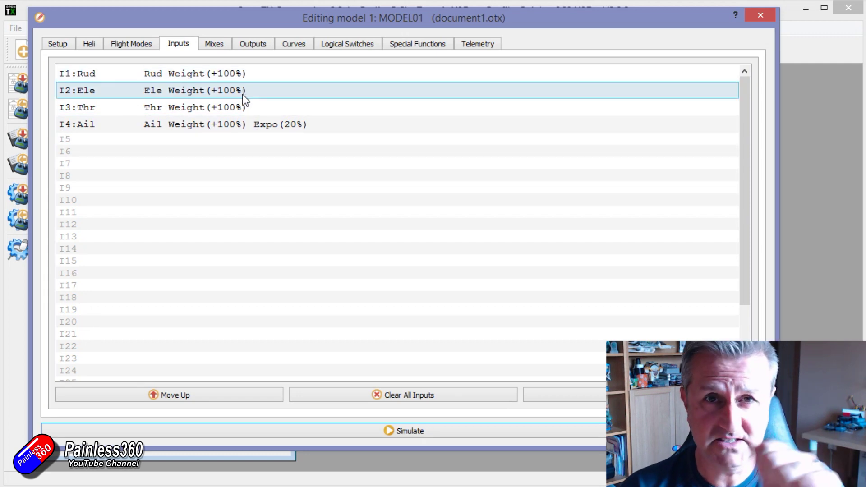
# - Simulate the model with the aileron stick held at 100% horizontally to check the CH4 output, and close the simulator
pyautogui.click(215, 44)
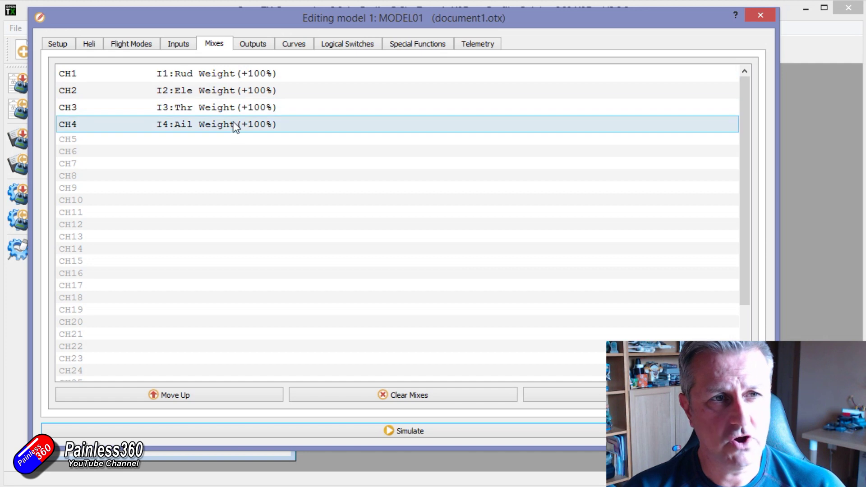
pyautogui.click(329, 432)
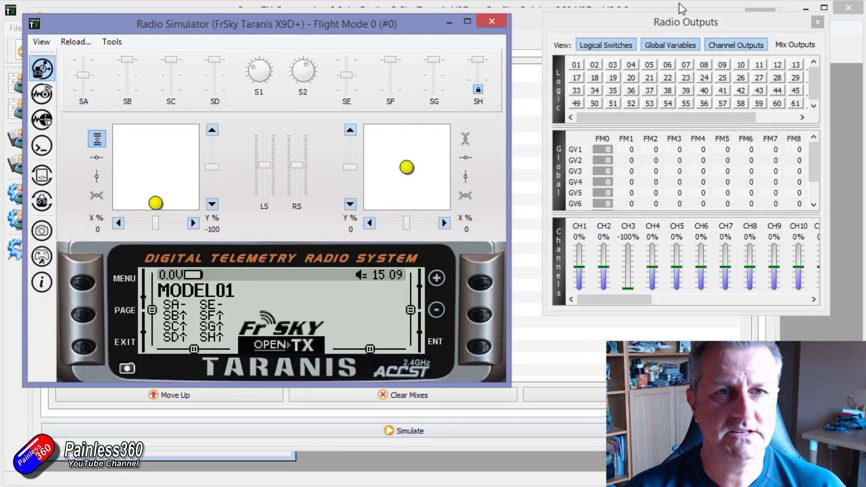
pyautogui.moveTo(644, 23); pyautogui.dragTo(635, 20)
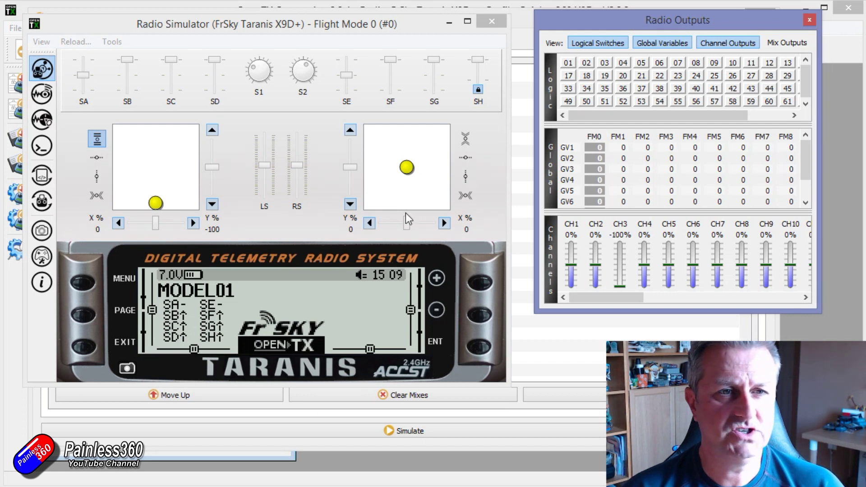
pyautogui.click(465, 195)
pyautogui.moveTo(407, 168); pyautogui.dragTo(463, 173)
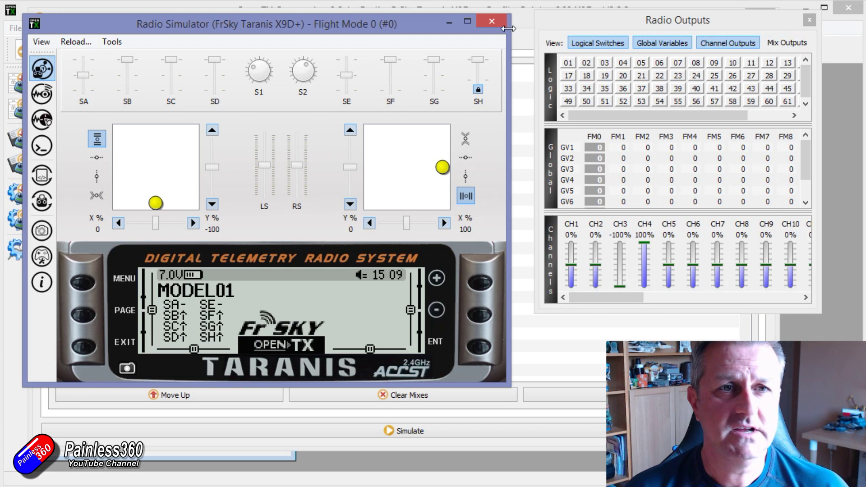
pyautogui.click(489, 21)
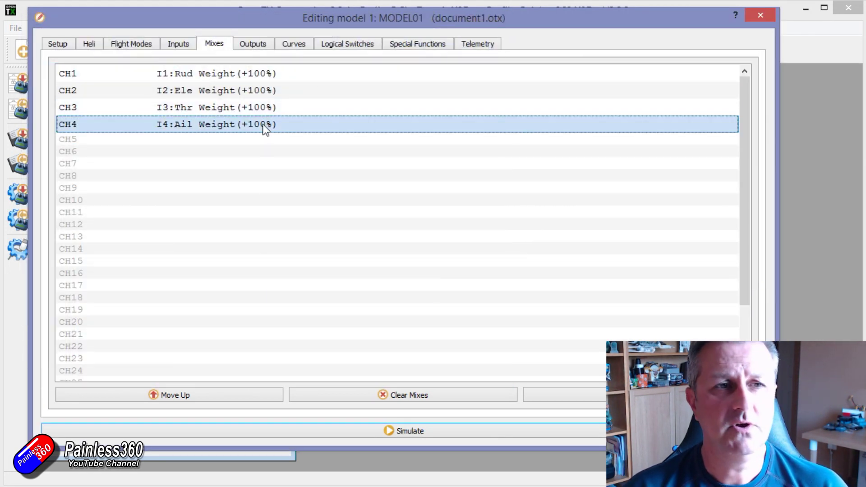
# - Set the weight of the CH4 aileron mix to 70
pyautogui.doubleClick(263, 128)
pyautogui.doubleClick(366, 104)
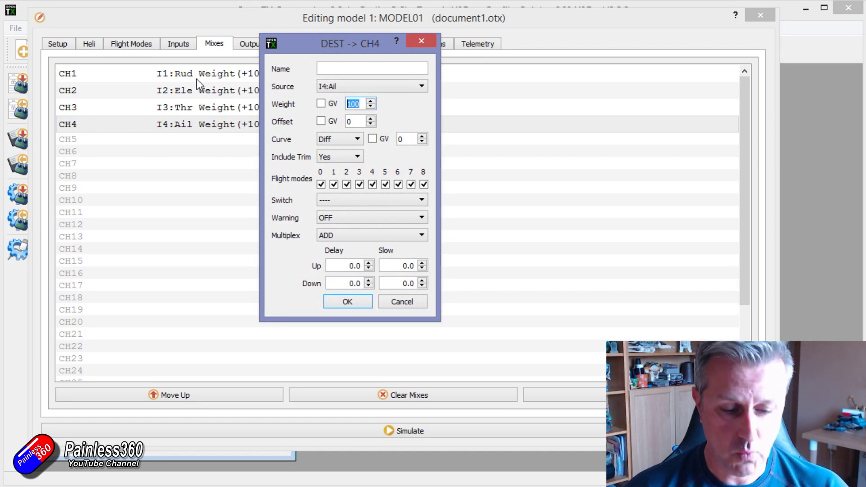
pyautogui.write('70')
pyautogui.press('Return')
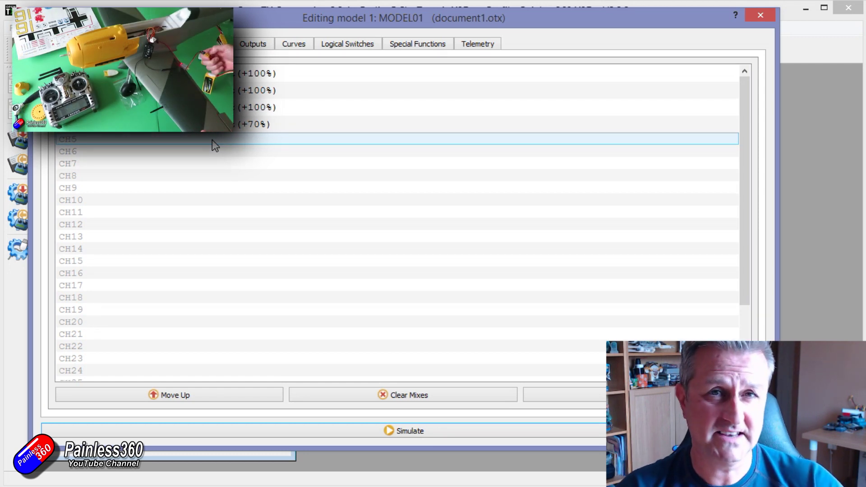
# - Simulate the reduced aileron mix by moving the stick from -100% to 100%, check CH4, and close the simulator
pyautogui.click(478, 431)
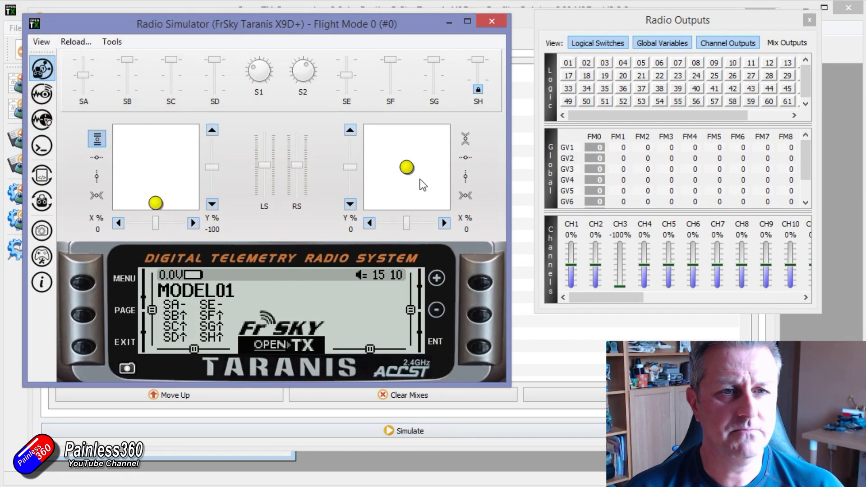
pyautogui.click(465, 196)
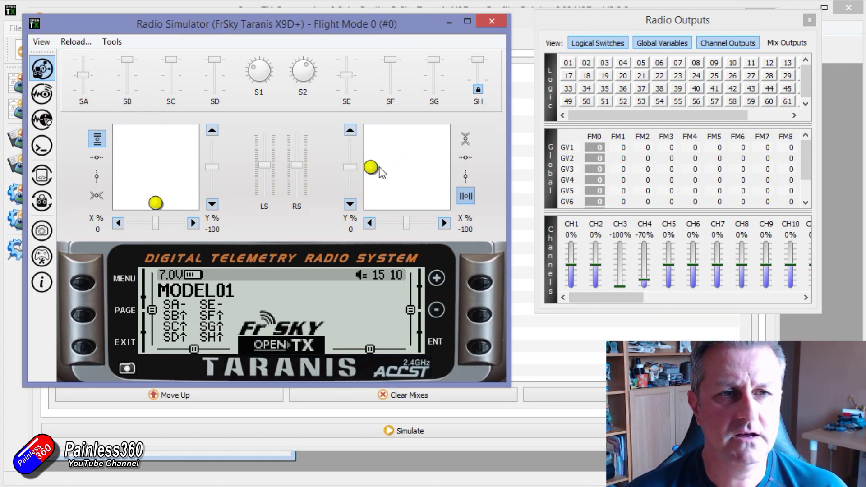
pyautogui.moveTo(379, 169); pyautogui.dragTo(443, 167)
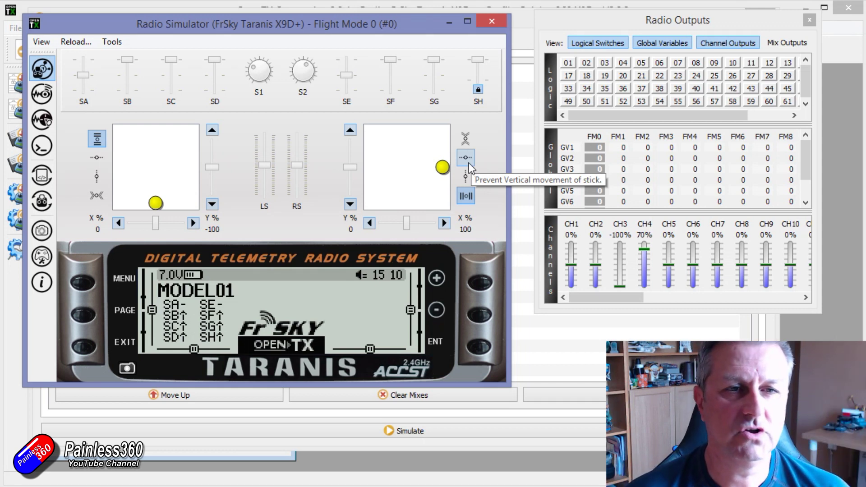
pyautogui.click(491, 21)
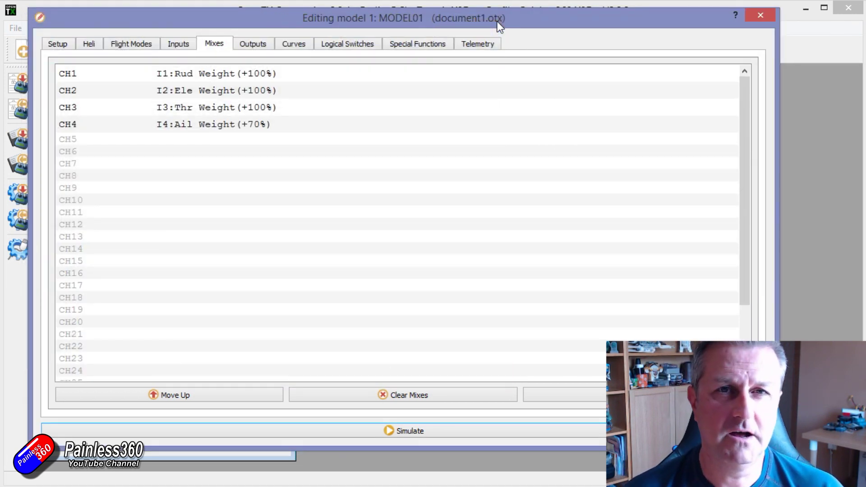
# - Assign switch SA↑ to the CH4 aileron mix
pyautogui.rightClick(239, 124)
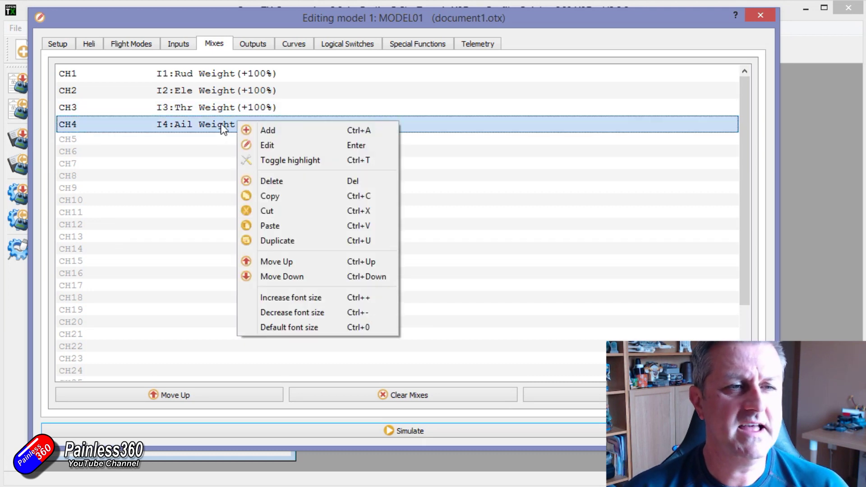
pyautogui.click(269, 145)
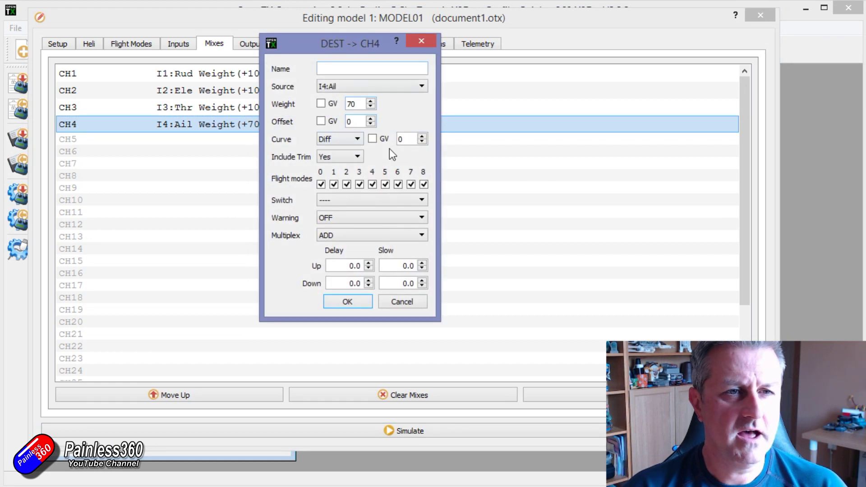
pyautogui.click(422, 201)
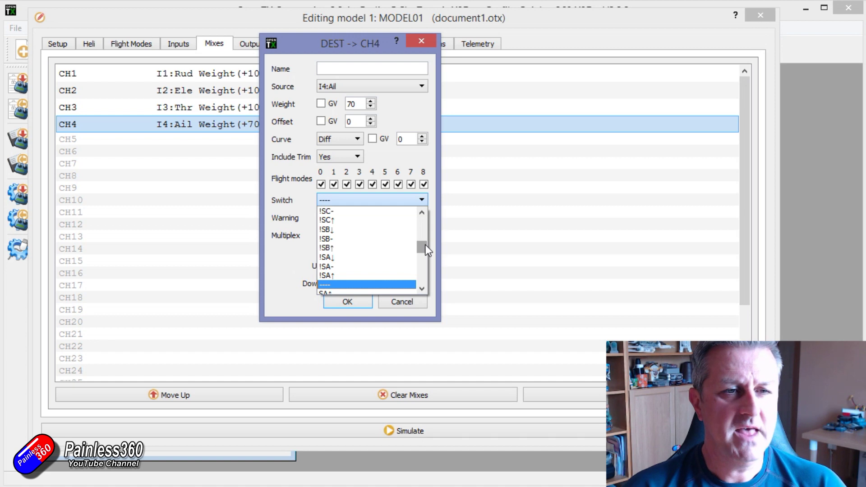
pyautogui.moveTo(426, 250); pyautogui.dragTo(427, 254)
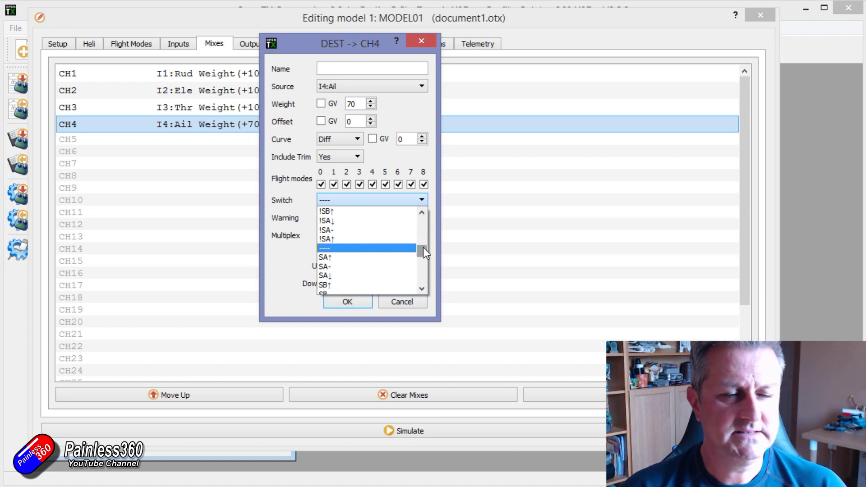
pyautogui.click(355, 260)
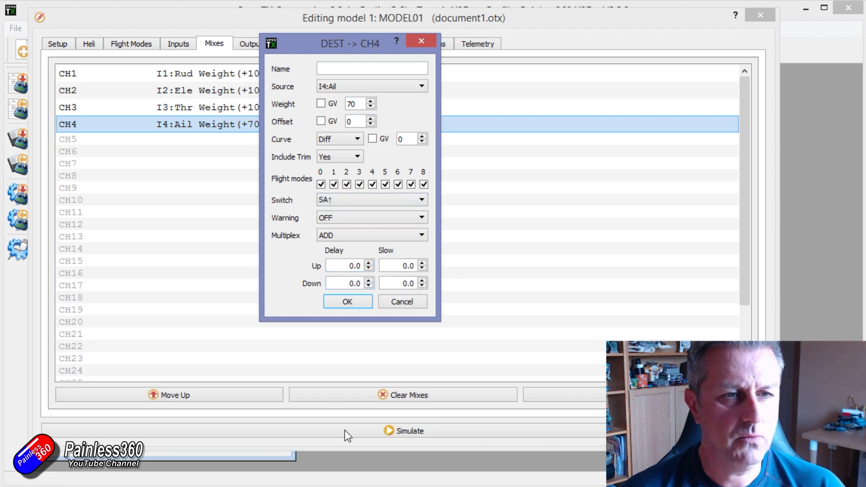
pyautogui.click(344, 429)
pyautogui.click(348, 302)
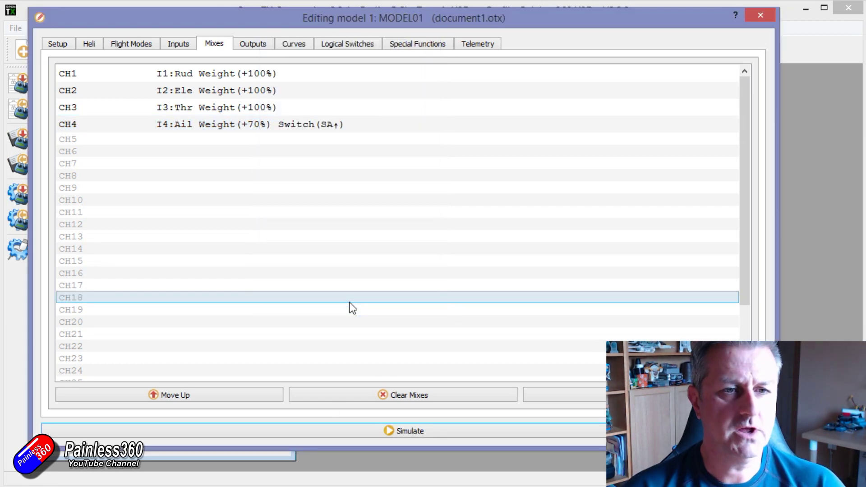
# - Duplicate the CH4 aileron mix line
pyautogui.click(230, 126)
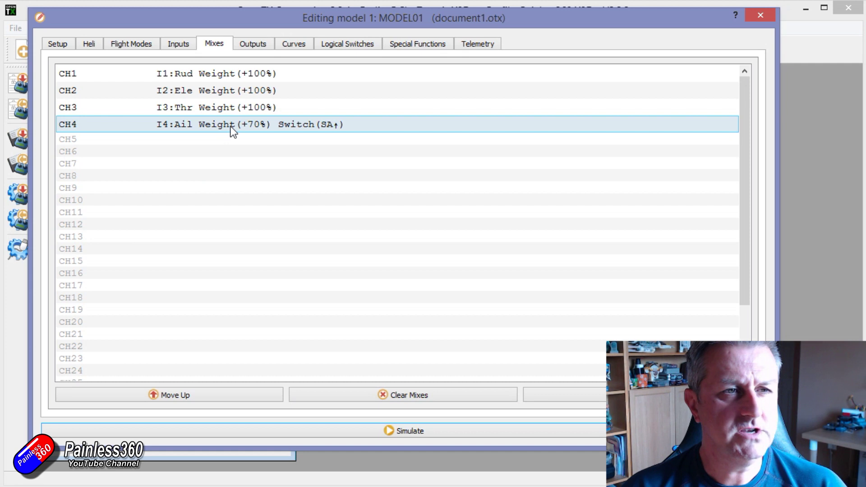
pyautogui.rightClick(230, 126)
pyautogui.click(275, 244)
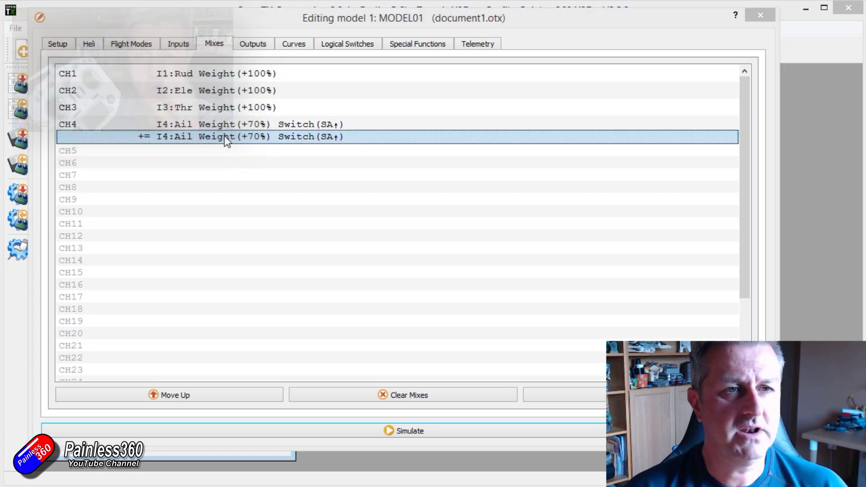
# - Set the duplicated CH4 aileron mix line to a weight of 40 with switch !SA↑
pyautogui.doubleClick(225, 138)
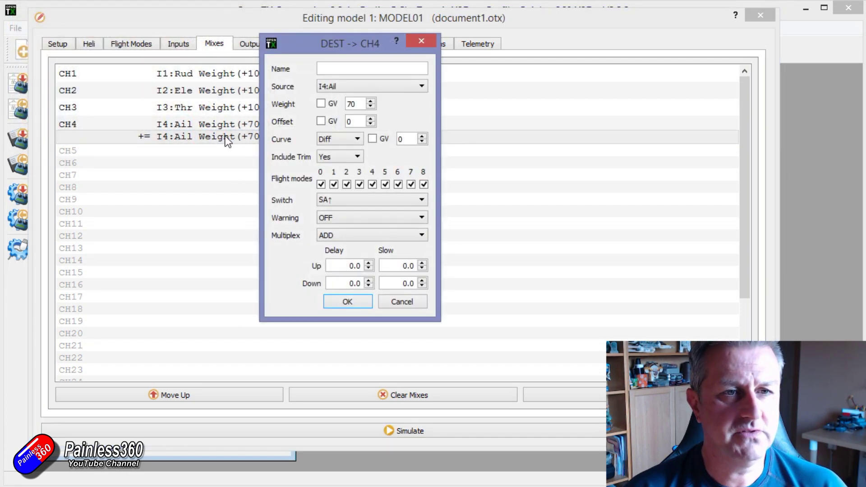
pyautogui.click(424, 200)
pyautogui.click(421, 210)
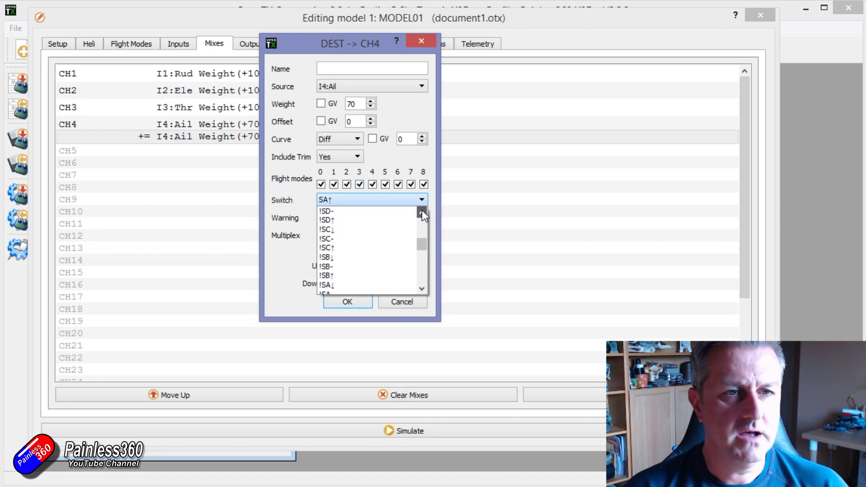
pyautogui.moveTo(422, 210); pyautogui.dragTo(421, 210)
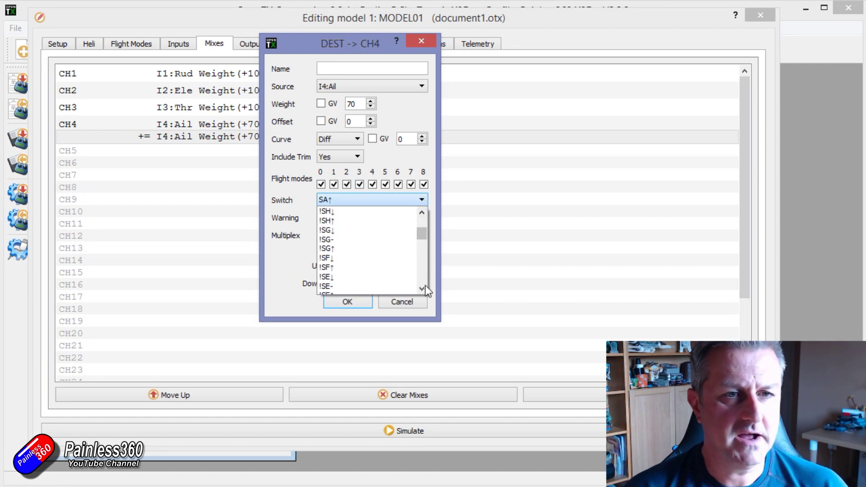
pyautogui.moveTo(424, 289); pyautogui.dragTo(424, 290)
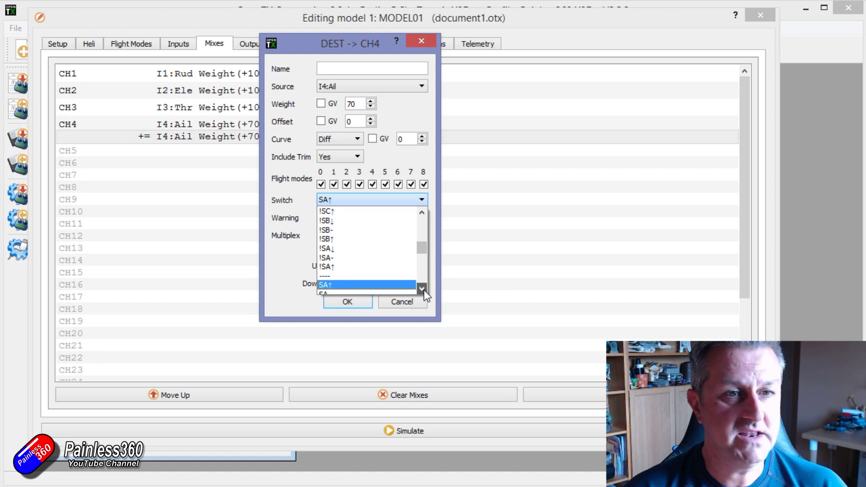
pyautogui.click(343, 266)
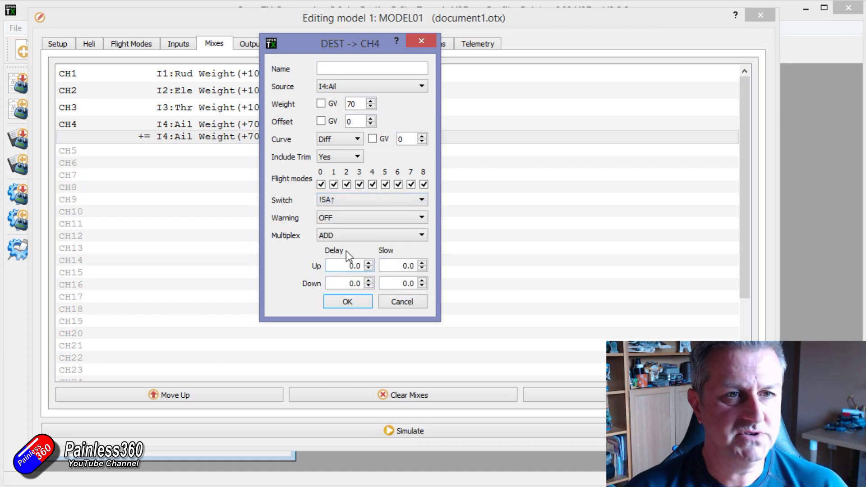
pyautogui.moveTo(353, 105); pyautogui.dragTo(316, 103)
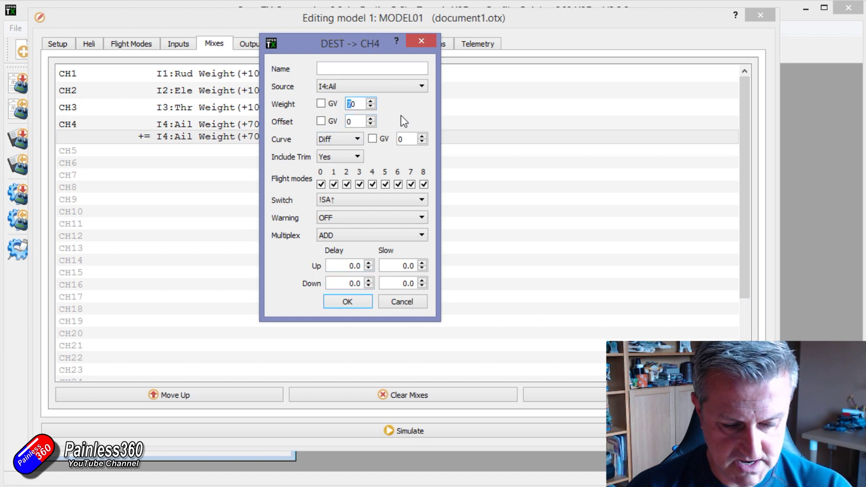
pyautogui.write('4')
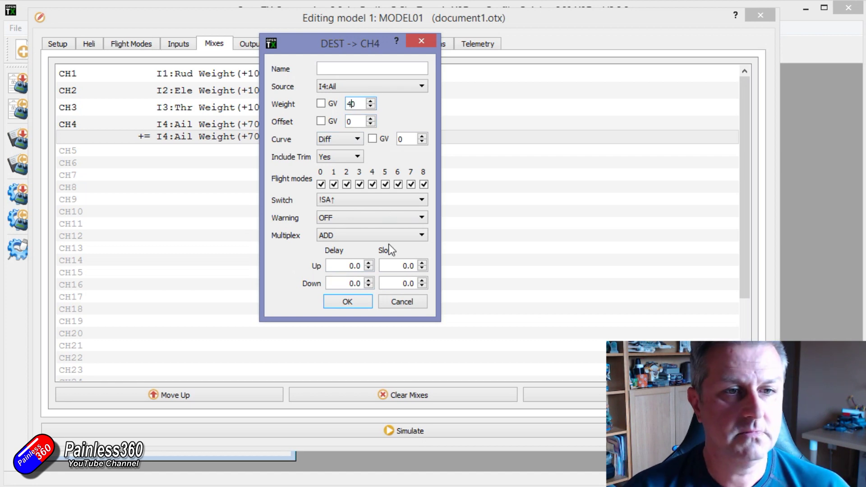
pyautogui.click(364, 302)
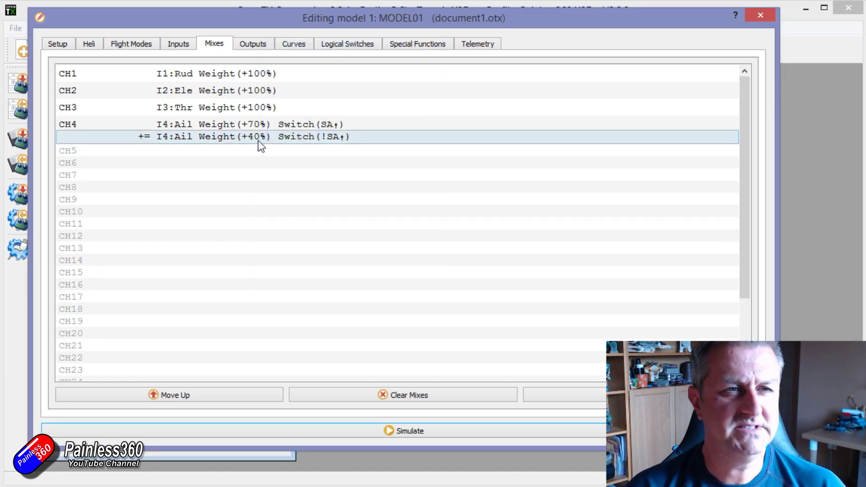
# - Simulate the model, deflect the aileron stick fully, compare CH4 across the positions of switch SA, and close the simulator
pyautogui.click(359, 431)
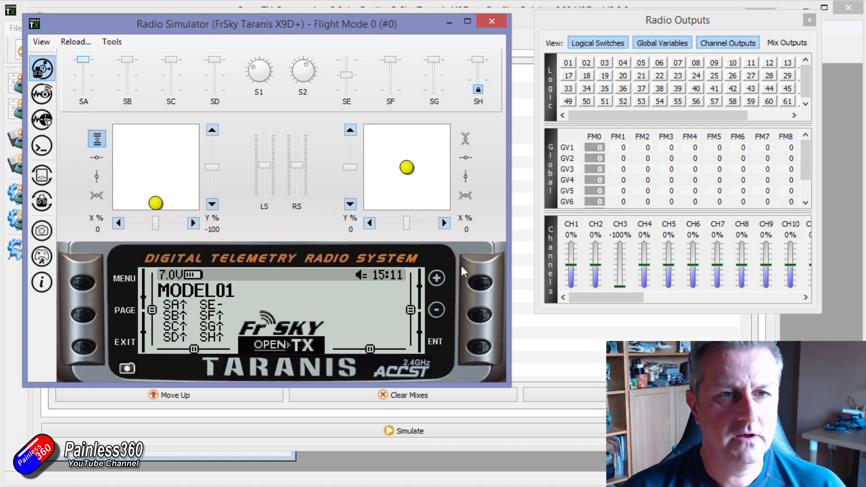
pyautogui.click(466, 195)
pyautogui.moveTo(407, 167); pyautogui.dragTo(444, 167)
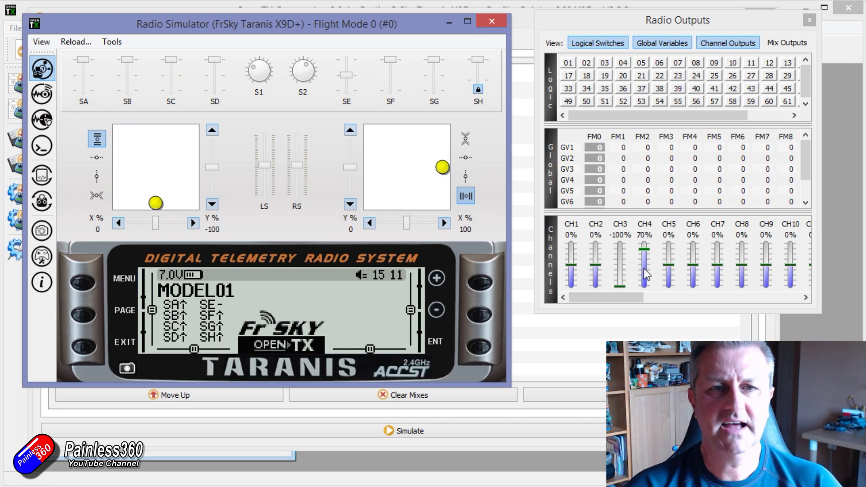
pyautogui.moveTo(443, 169); pyautogui.dragTo(404, 168)
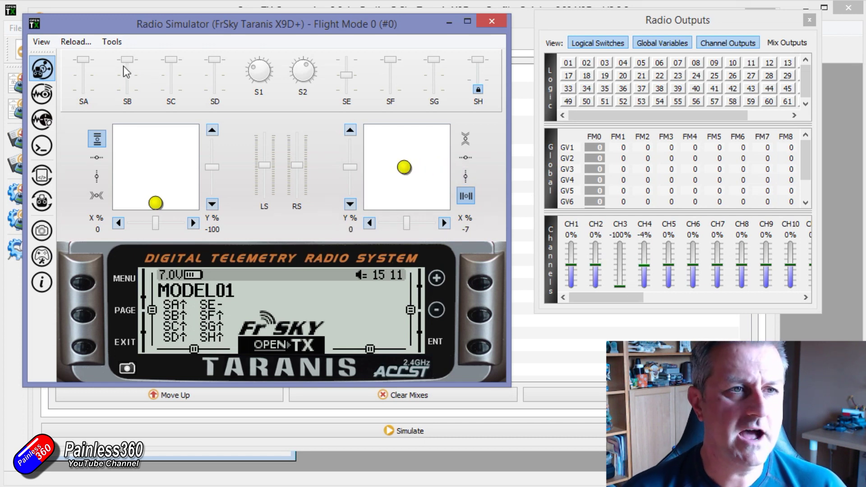
pyautogui.click(83, 74)
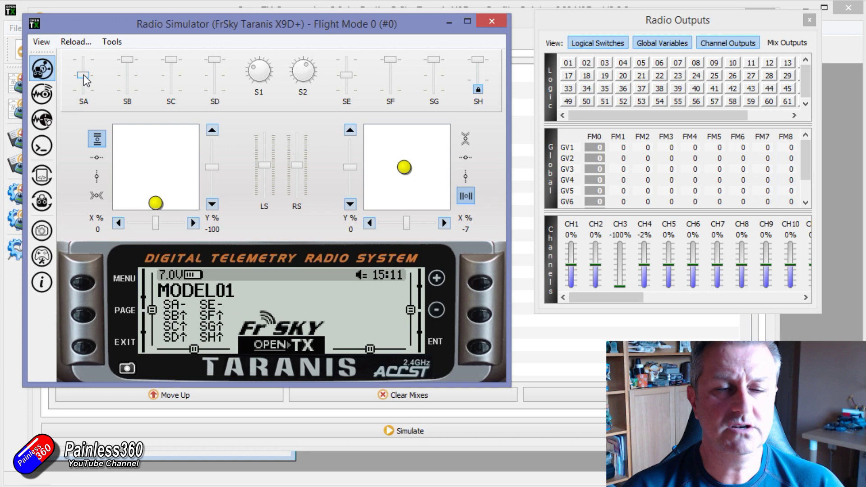
pyautogui.moveTo(404, 168); pyautogui.dragTo(351, 170)
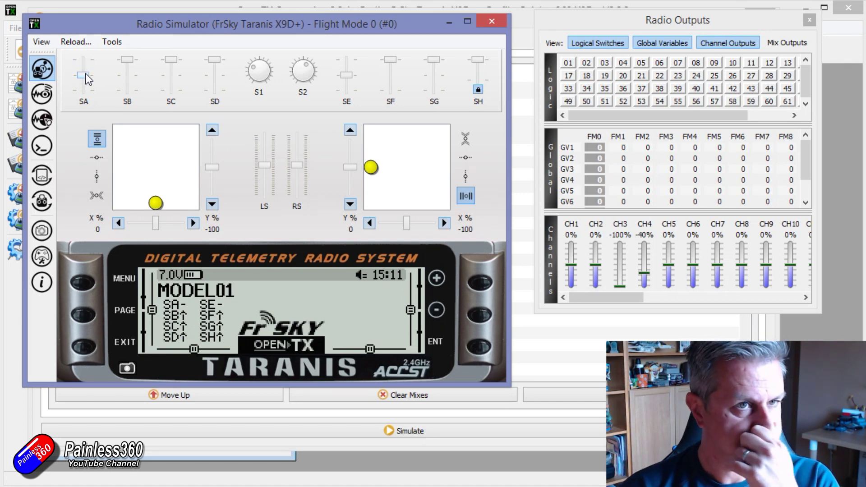
pyautogui.moveTo(87, 79); pyautogui.dragTo(83, 59)
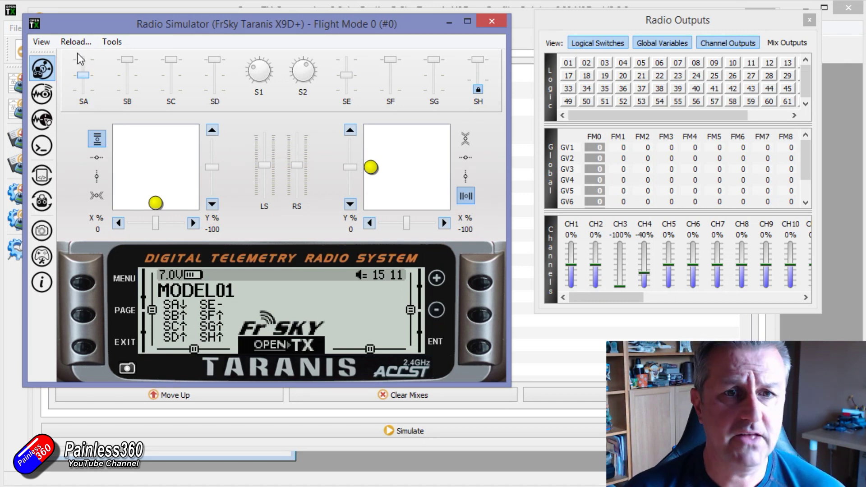
pyautogui.click(493, 21)
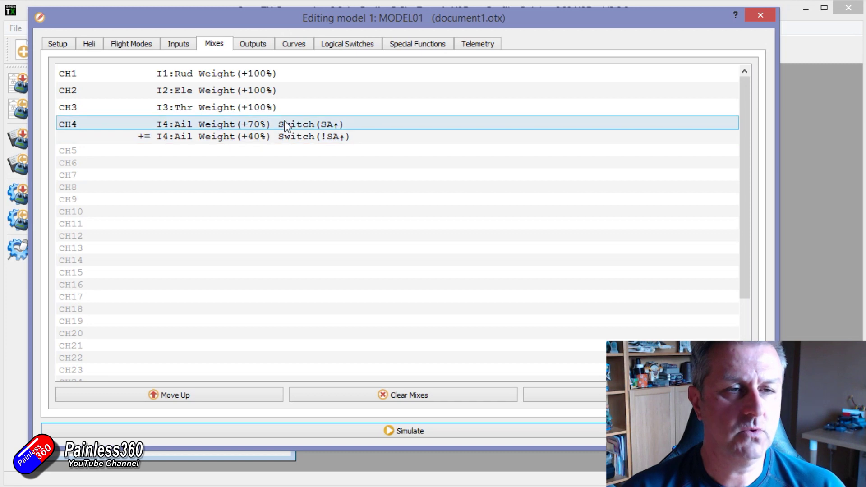
# - Set the weight of the second CH4 aileron mix line to 60
pyautogui.click(286, 139)
pyautogui.doubleClick(286, 137)
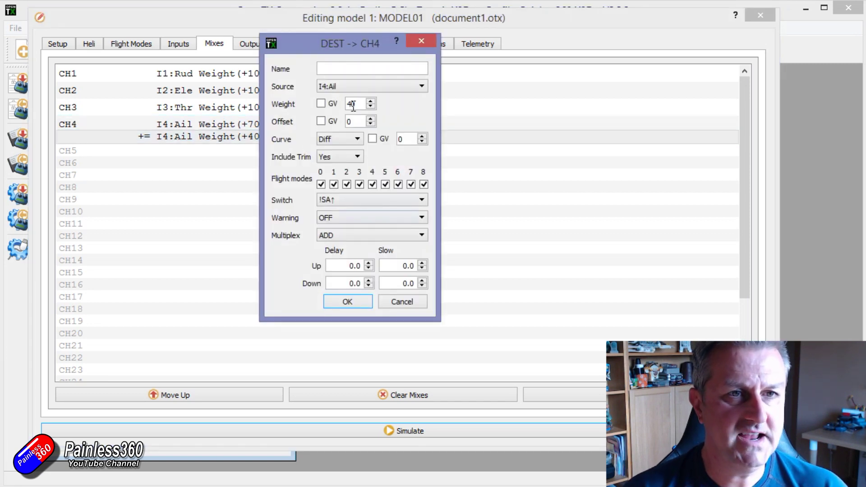
pyautogui.press('BackSpace')
pyautogui.write('6')
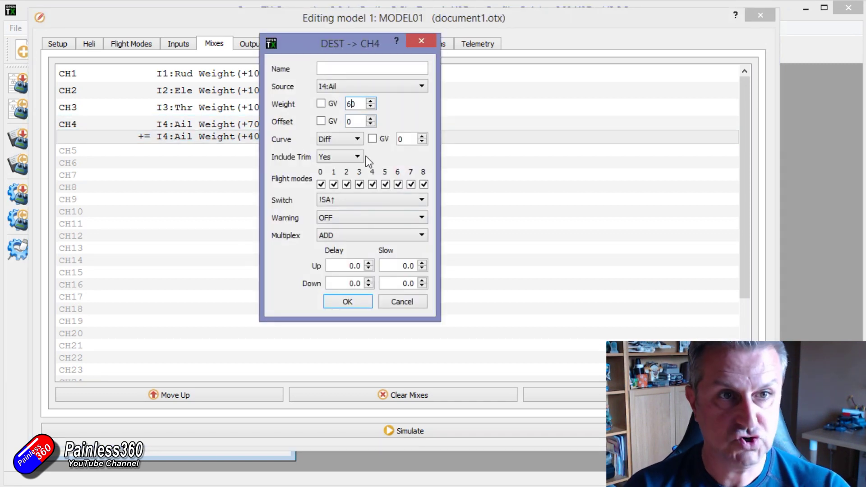
pyautogui.press('Return')
# - Assign the middle switch position SA- to the second CH4 aileron mix line
pyautogui.doubleClick(345, 137)
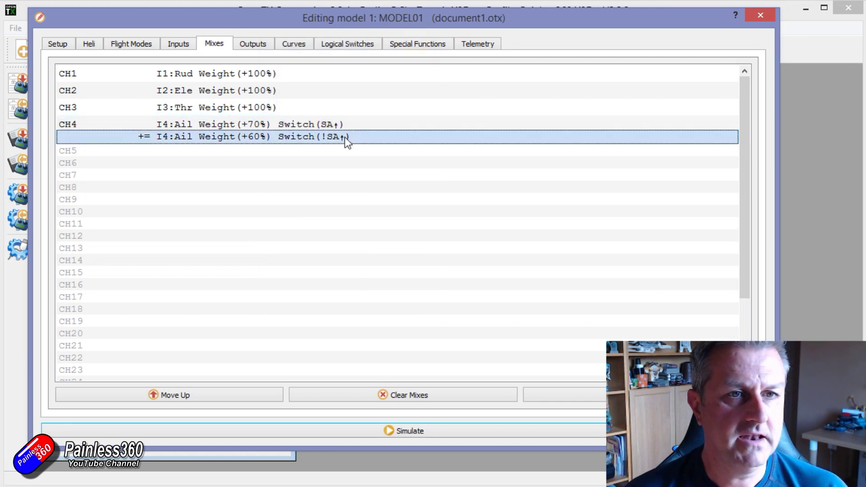
pyautogui.click(421, 200)
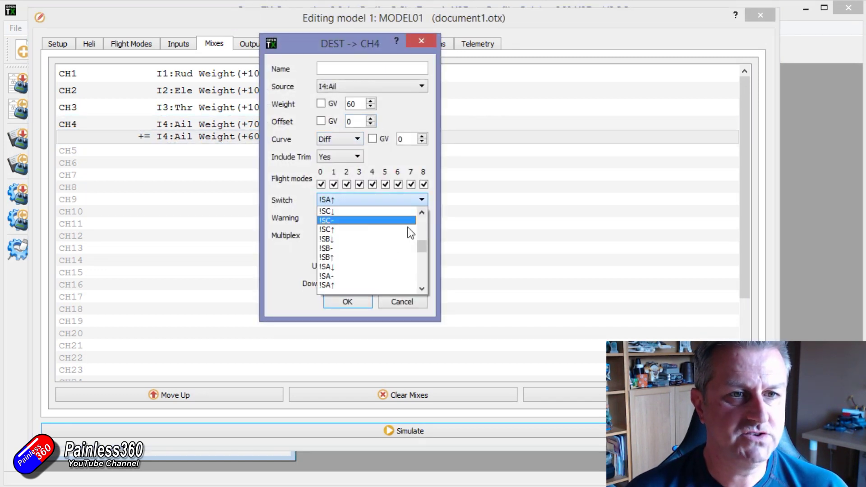
pyautogui.click(339, 257)
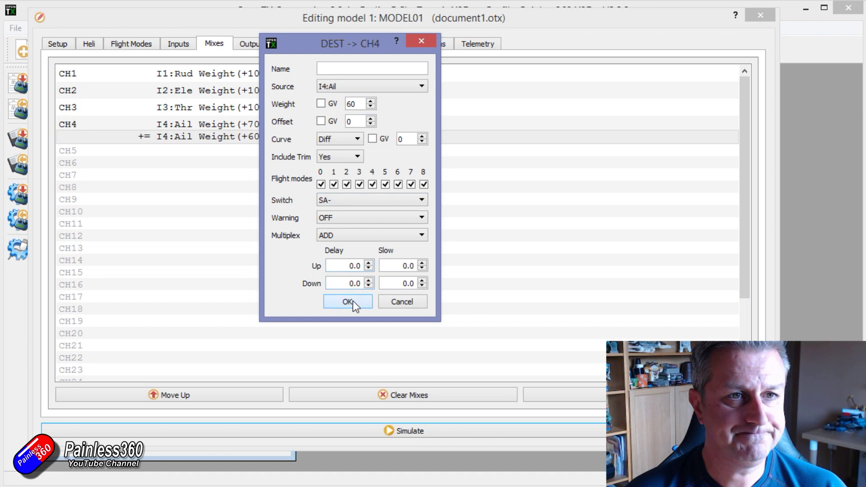
pyautogui.click(350, 302)
# - Duplicate the SA- aileron mix line and set the copy to a weight of 30 with switch SA↓
pyautogui.rightClick(194, 137)
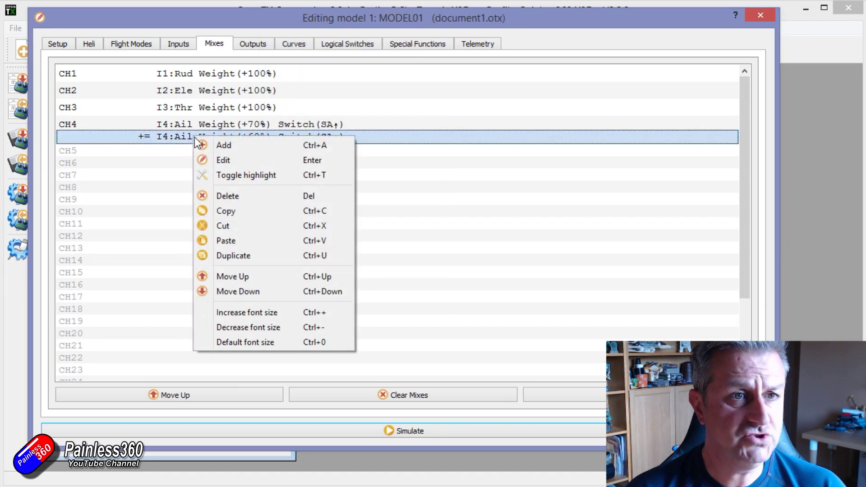
pyautogui.click(265, 255)
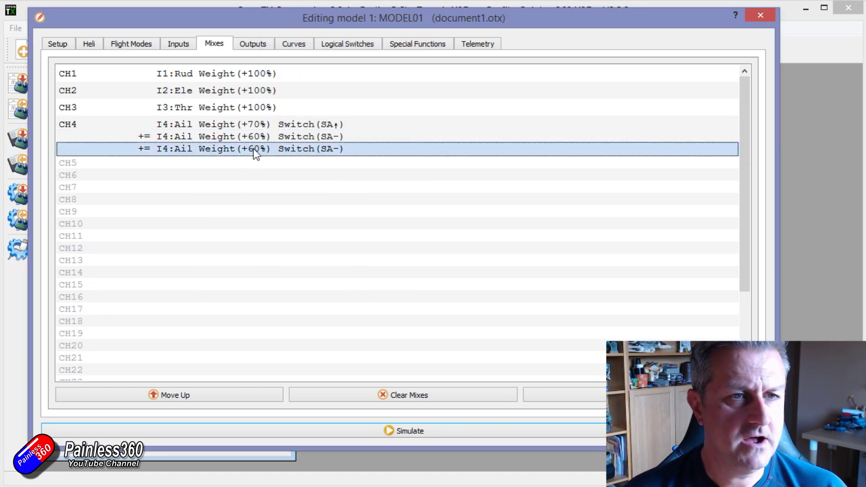
pyautogui.doubleClick(256, 153)
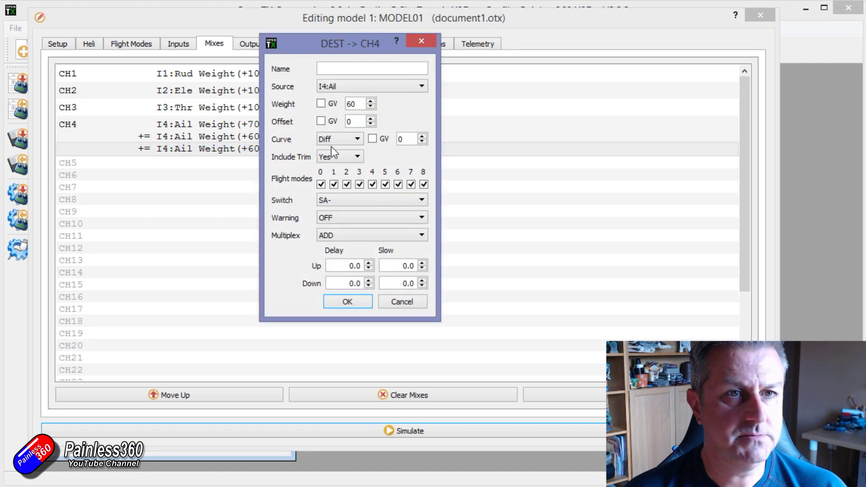
pyautogui.press('Delete')
pyautogui.write('3')
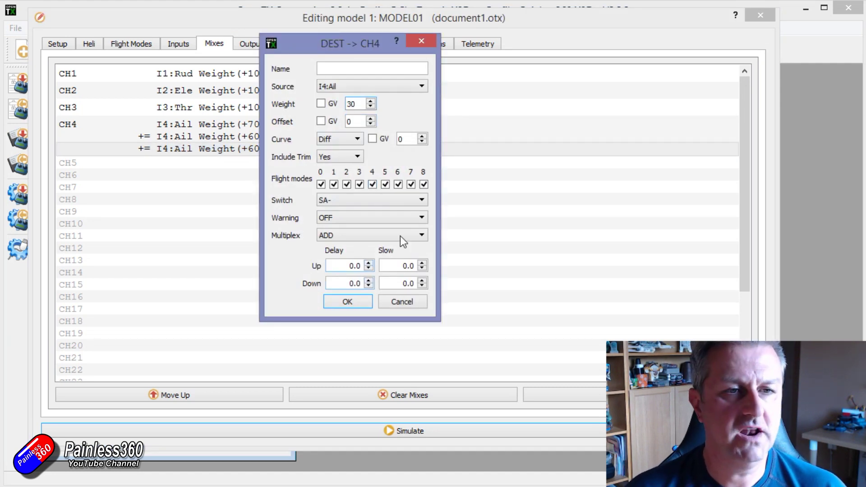
pyautogui.click(424, 200)
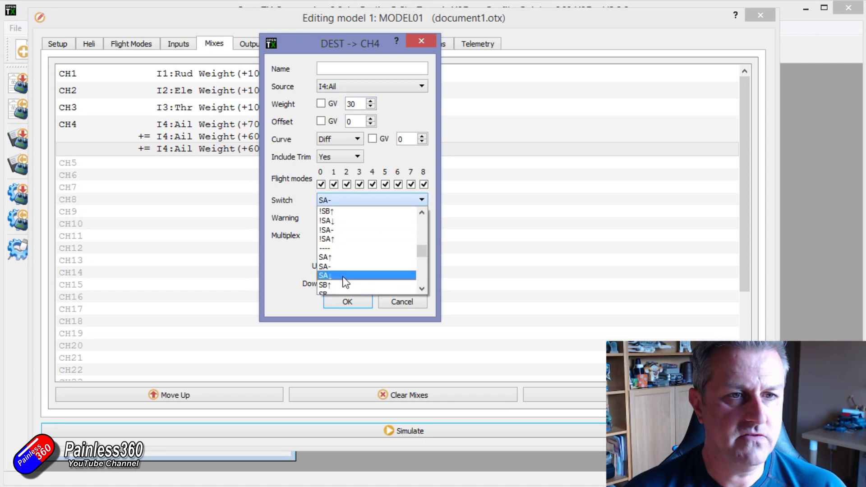
pyautogui.click(347, 272)
pyautogui.click(347, 301)
# - Simulate all three aileron rates by holding the stick at -100% and checking CH4 at each SA position, then close the simulator
pyautogui.click(442, 429)
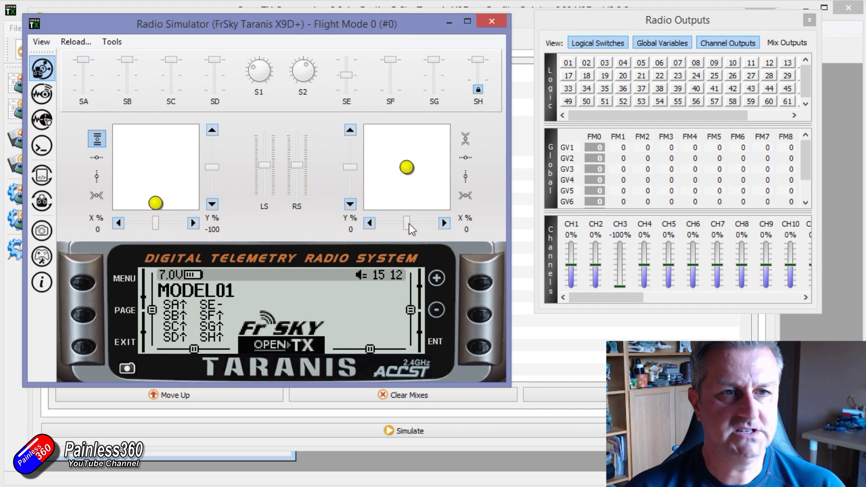
pyautogui.click(465, 196)
pyautogui.moveTo(406, 167); pyautogui.dragTo(354, 166)
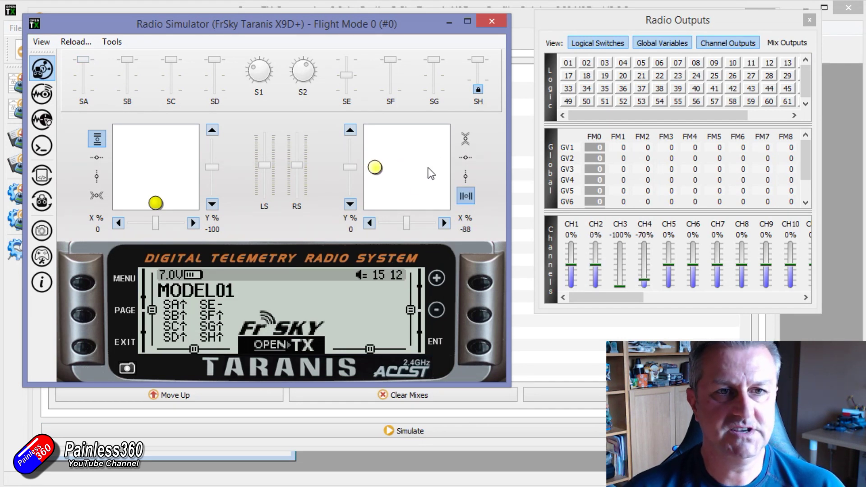
pyautogui.moveTo(429, 172); pyautogui.dragTo(286, 175)
pyautogui.click(83, 78)
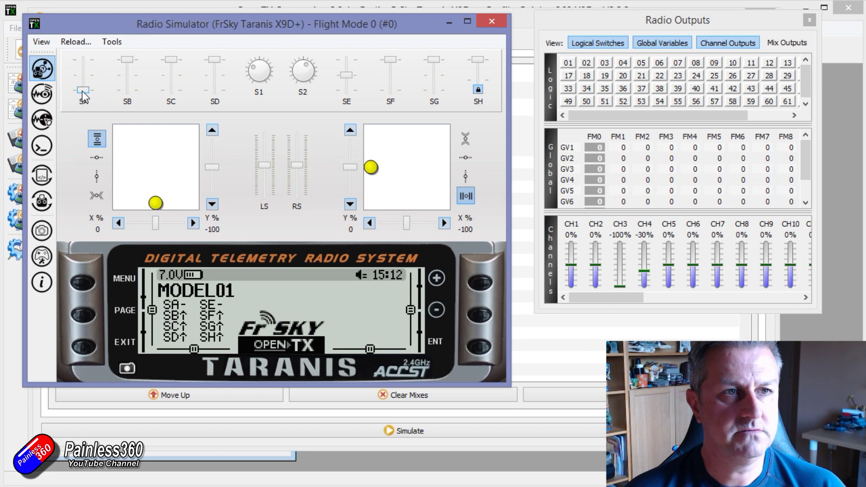
pyautogui.click(82, 92)
pyautogui.moveTo(371, 166); pyautogui.dragTo(319, 169)
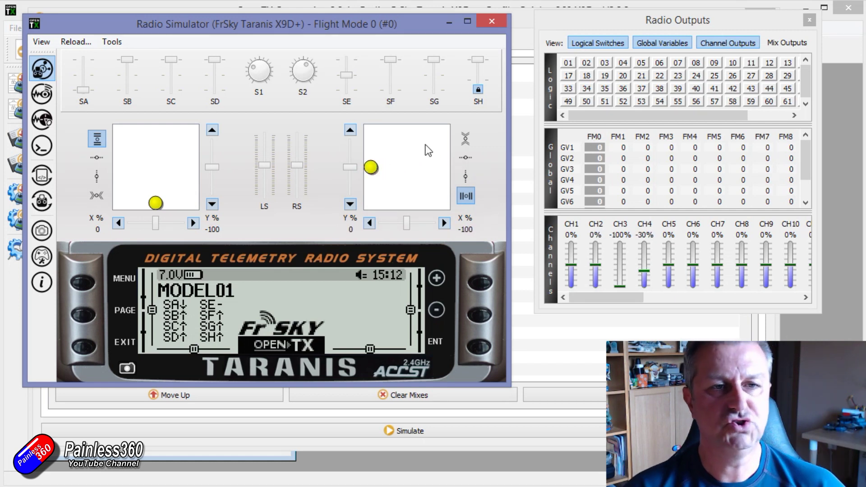
pyautogui.click(491, 21)
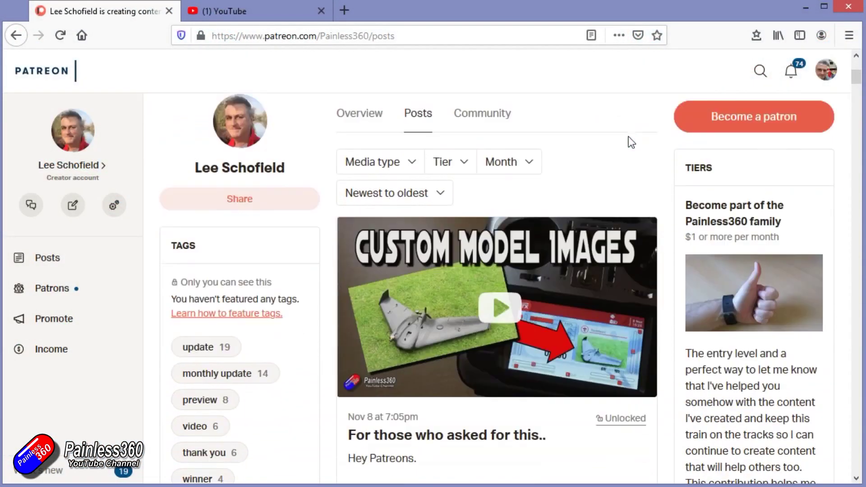
pyautogui.scroll(-10, 628, 137)
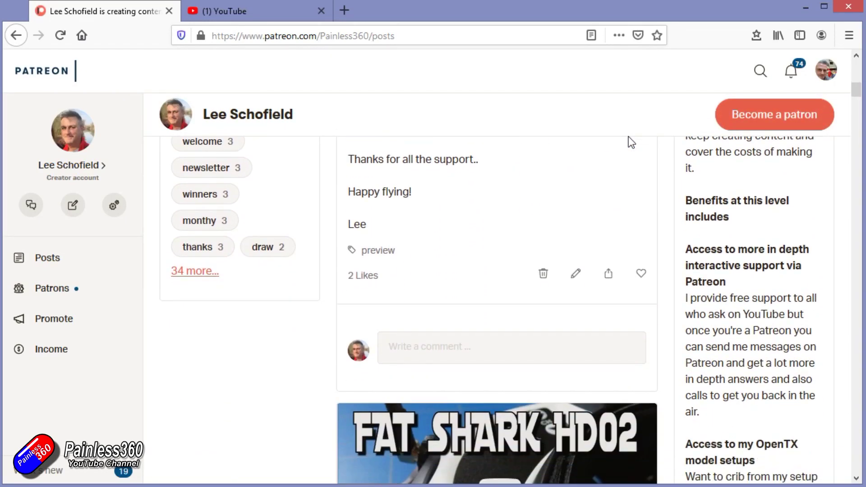
pyautogui.scroll(-10, 629, 137)
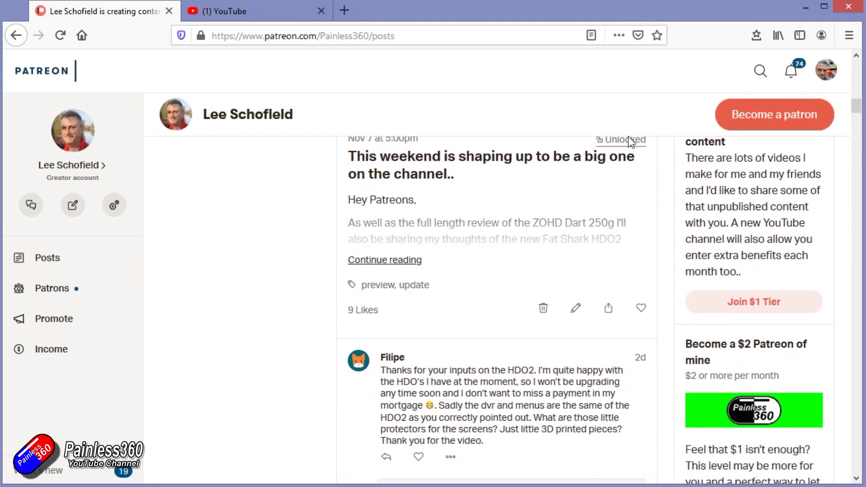
pyautogui.scroll(-10, 628, 138)
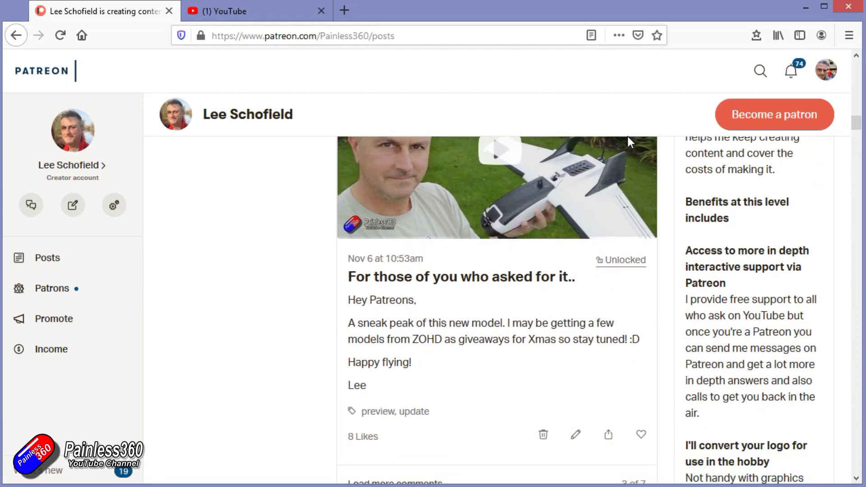
pyautogui.scroll(-3, 628, 138)
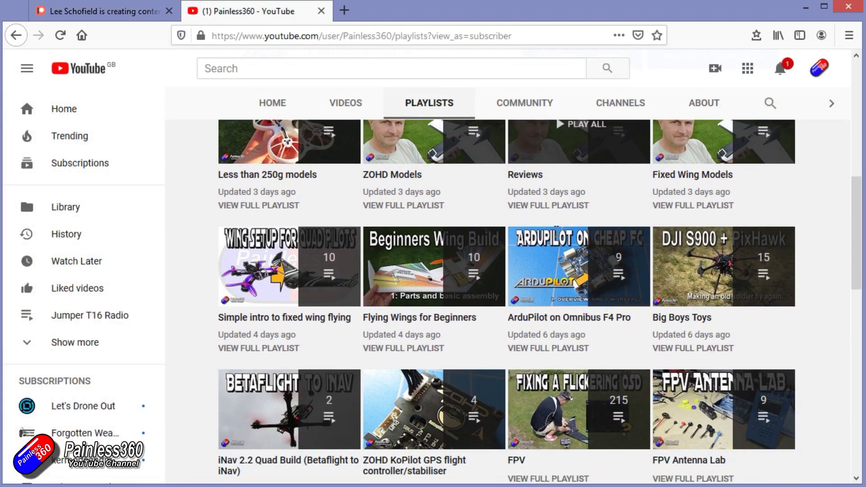
pyautogui.scroll(-2, 556, 228)
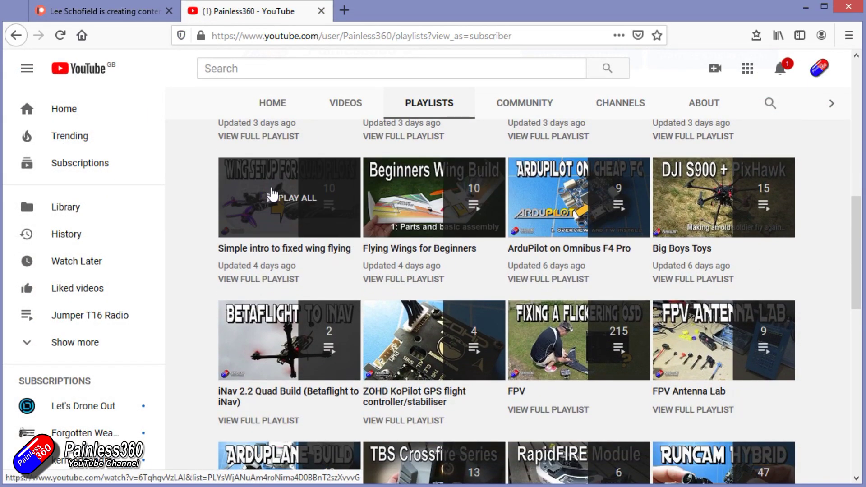
# - Open the "Simple intro to fixed wing flying" playlist from the Painless360 channel and look through its list of videos
pyautogui.click(278, 202)
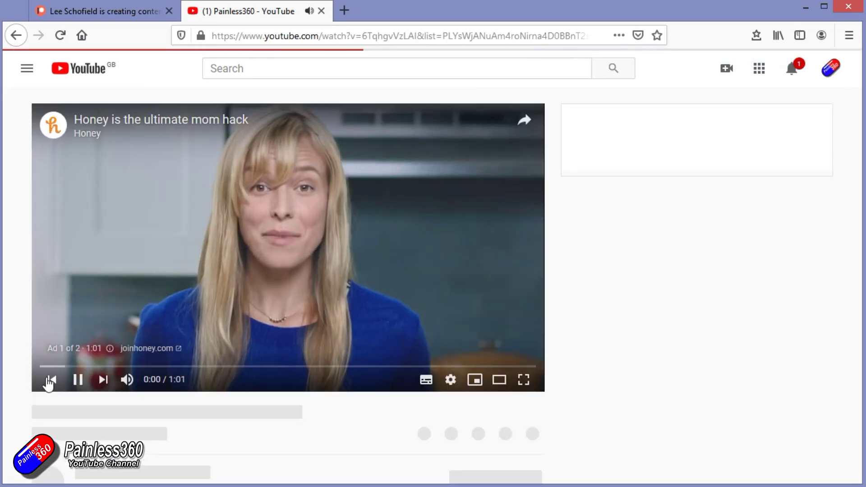
pyautogui.scroll(-1, 779, 204)
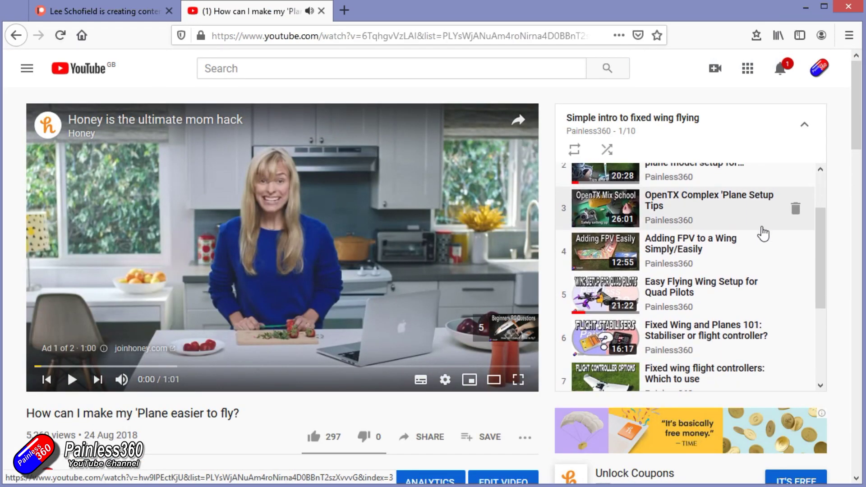
pyautogui.scroll(-2, 763, 234)
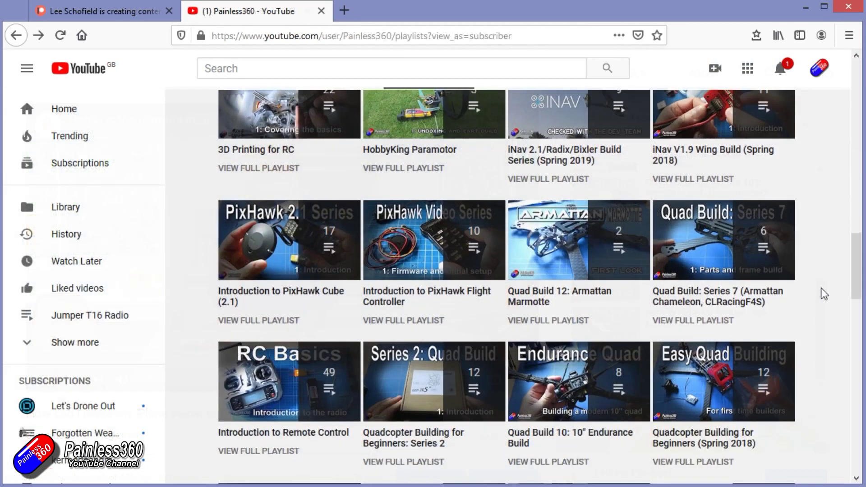
# - Find the "Quadcopter Building for Beginners (Spring 2018)" playlist among the channel's playlists and open it
pyautogui.scroll(-2, 821, 287)
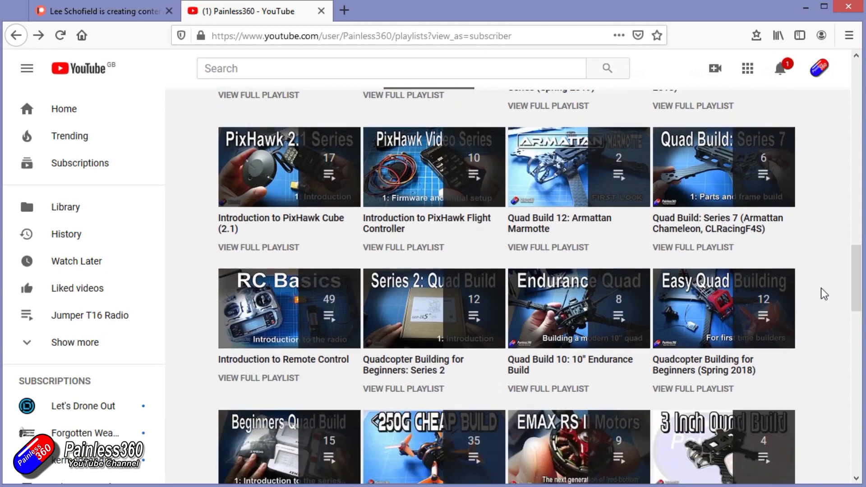
pyautogui.scroll(-2, 821, 288)
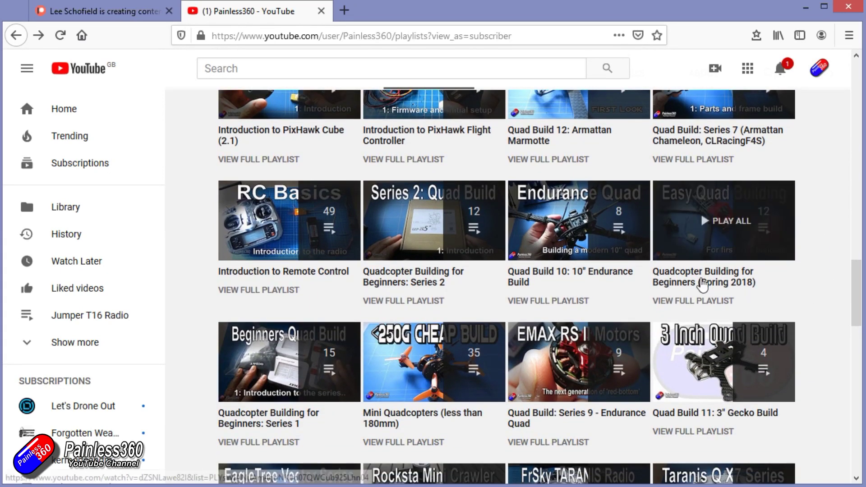
pyautogui.click(702, 286)
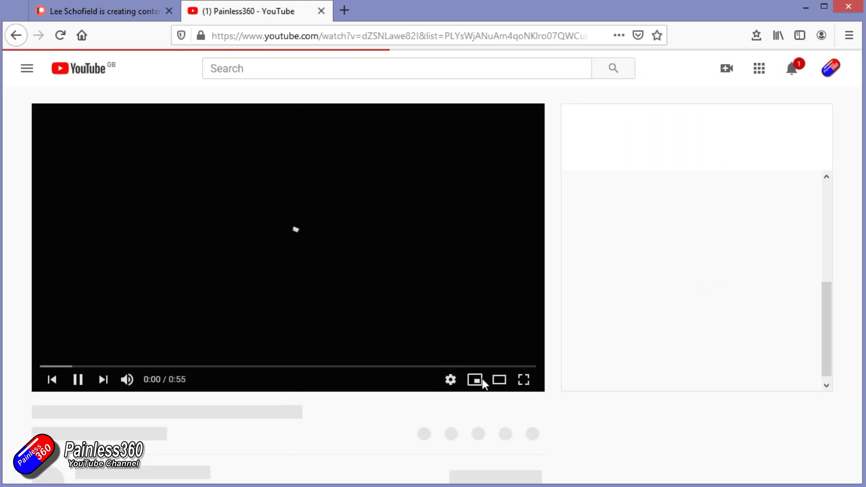